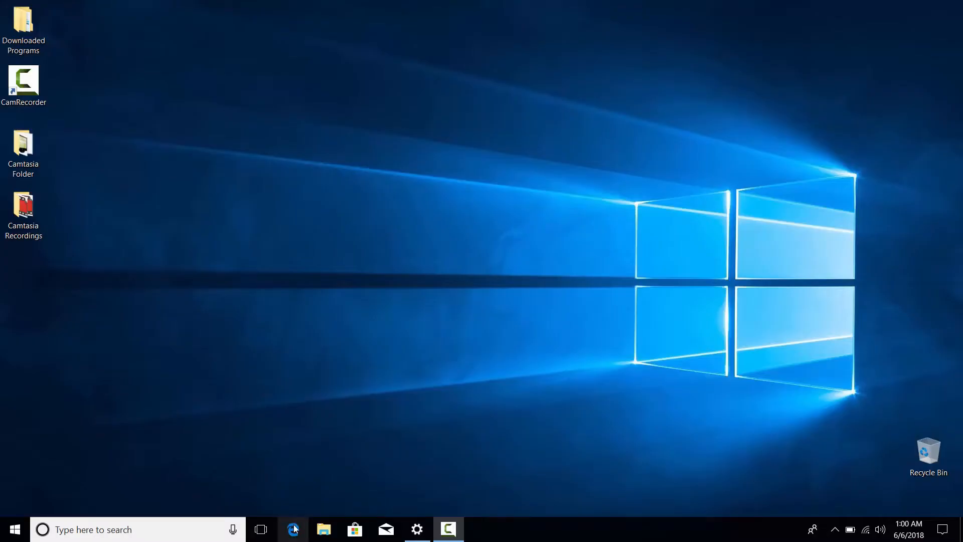
# Search the web for macrium reflect free in Microsoft Edge and open Macrium's Free edition page.
pyautogui.click(294, 529)
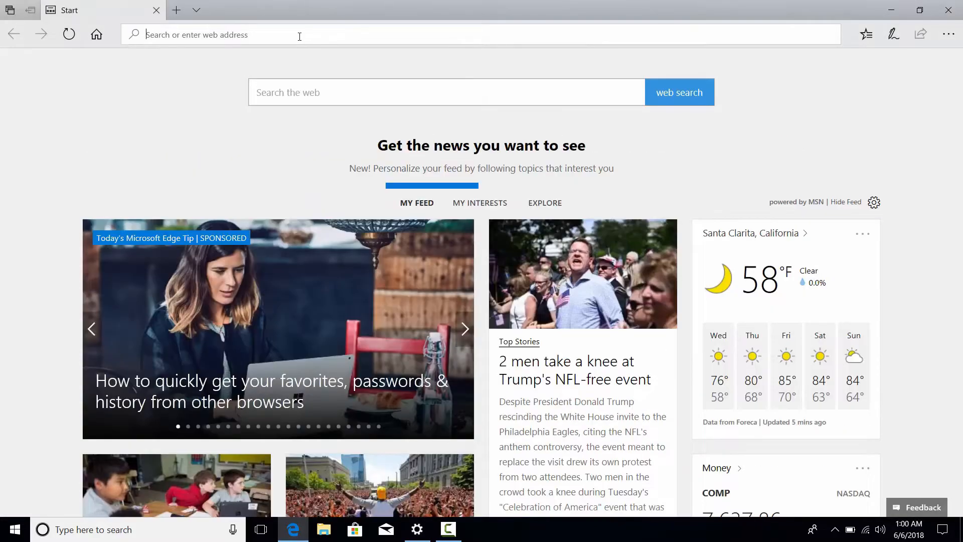
pyautogui.write('macri')
pyautogui.click(250, 59)
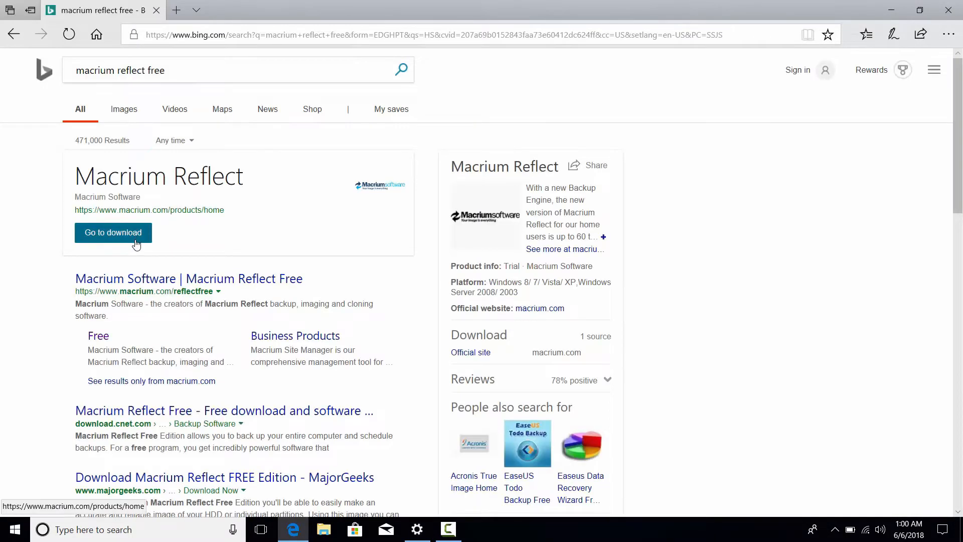
pyautogui.click(101, 339)
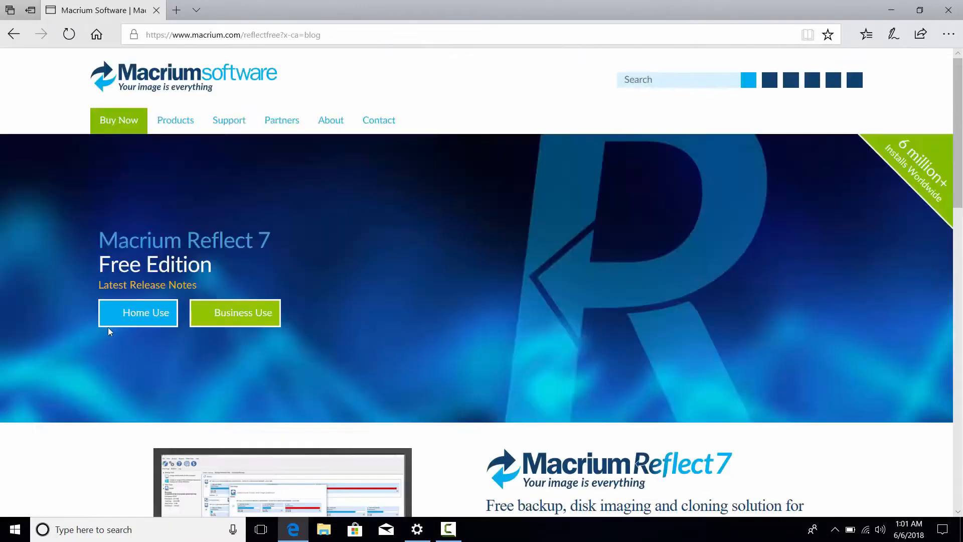
# Run the Home Use download agent (ReflectDLHF.exe) and download the Free edition together with its WinPE components.
pyautogui.click(142, 315)
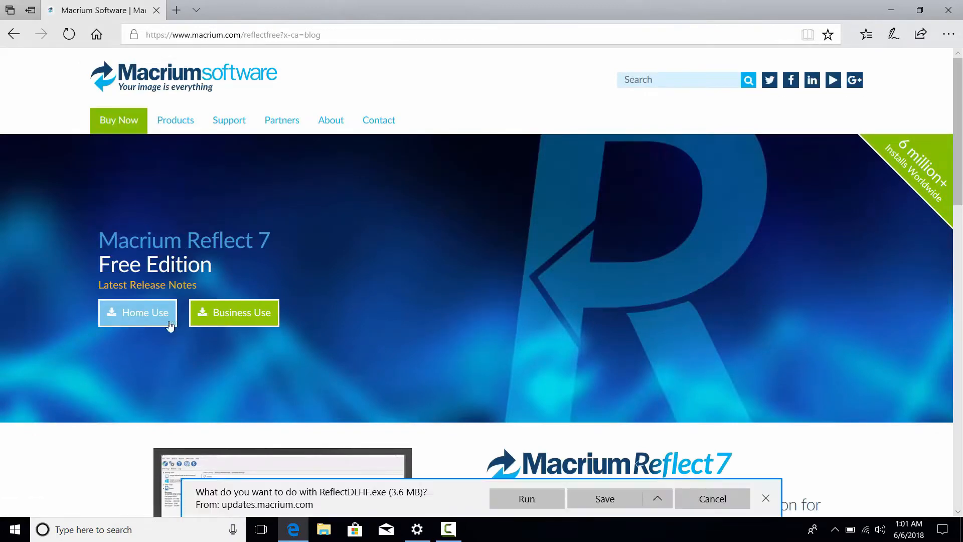
pyautogui.click(510, 502)
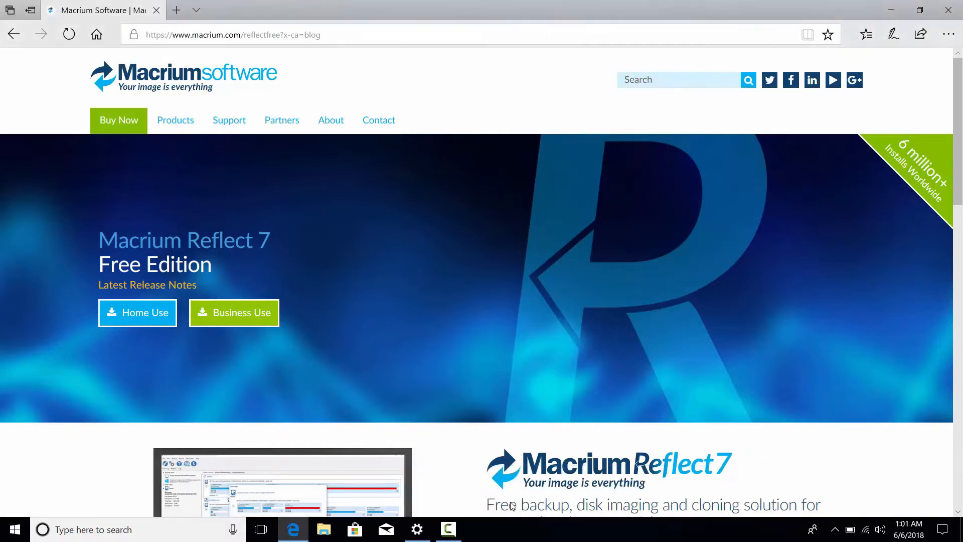
pyautogui.click(942, 10)
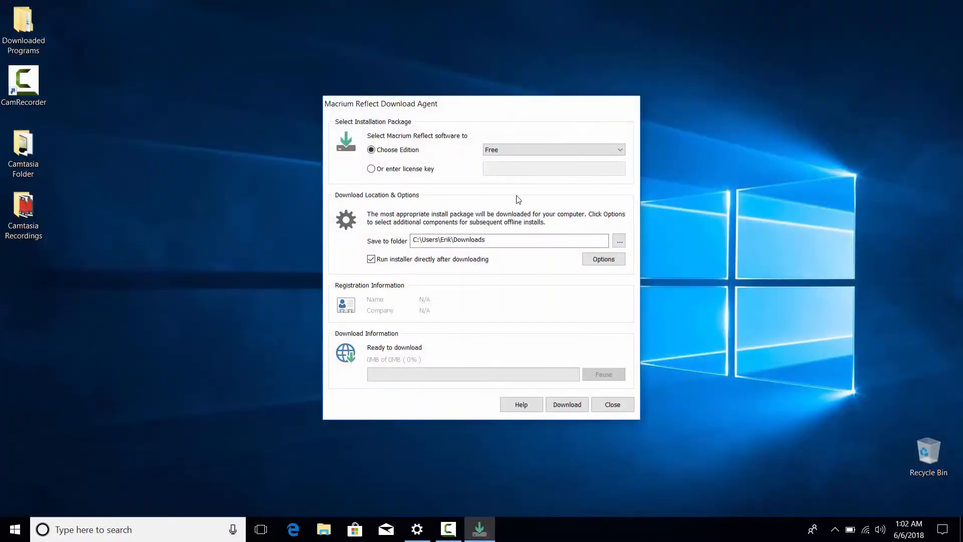
pyautogui.click(560, 409)
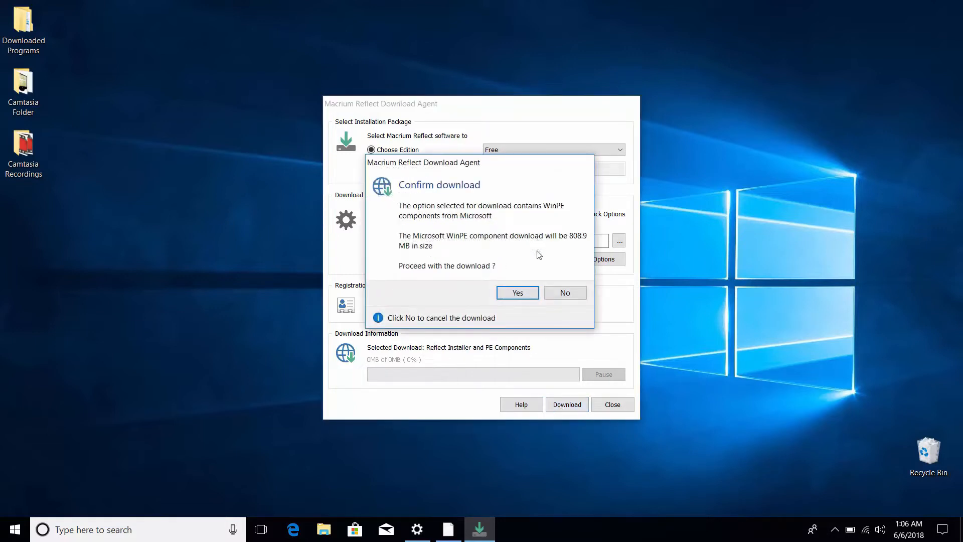
pyautogui.click(514, 294)
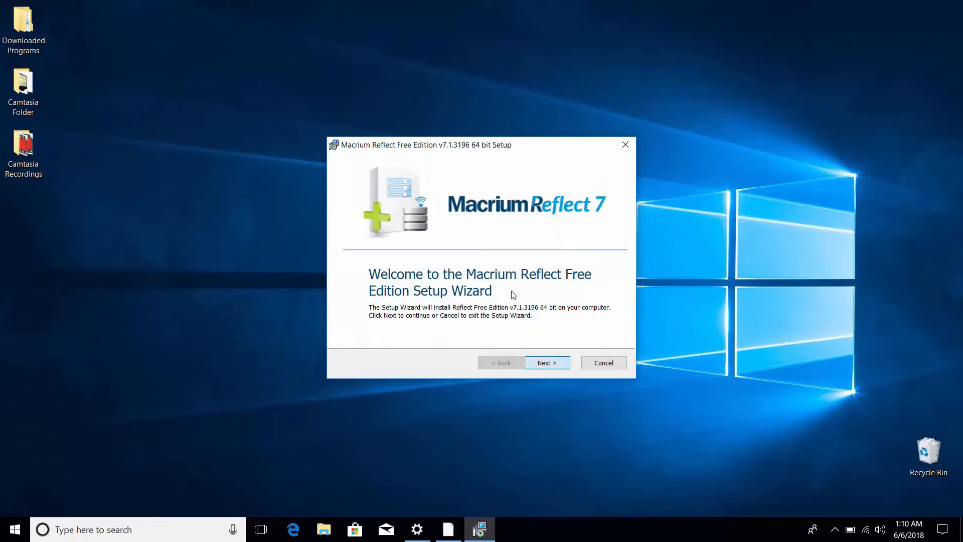
# Begin the Macrium Reflect setup wizard and accept the terms of the license agreement.
pyautogui.press('Return')
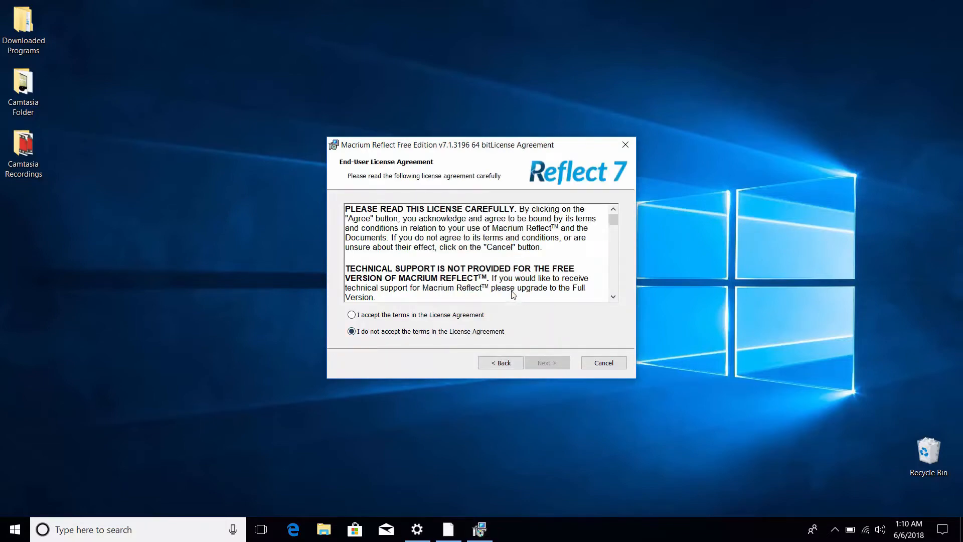
pyautogui.press('Up')
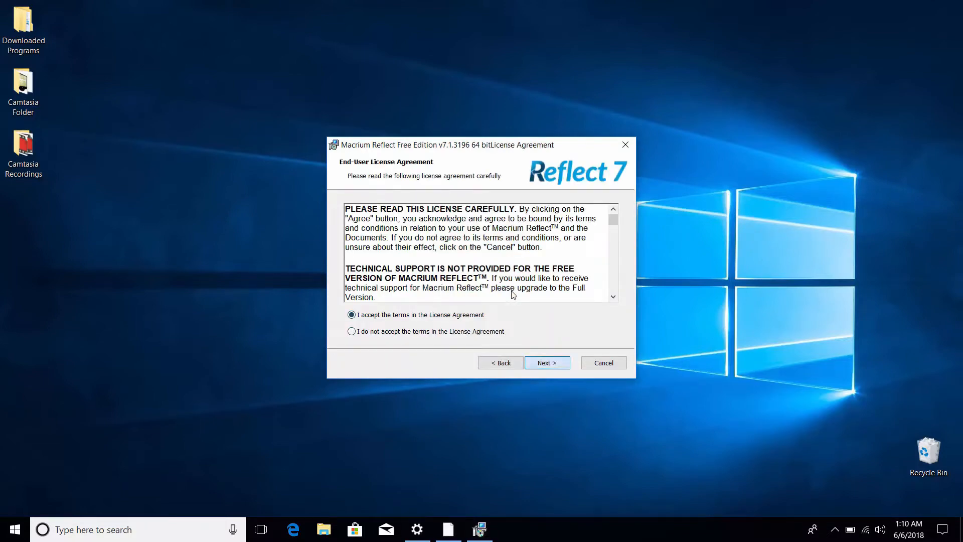
pyautogui.press('Return')
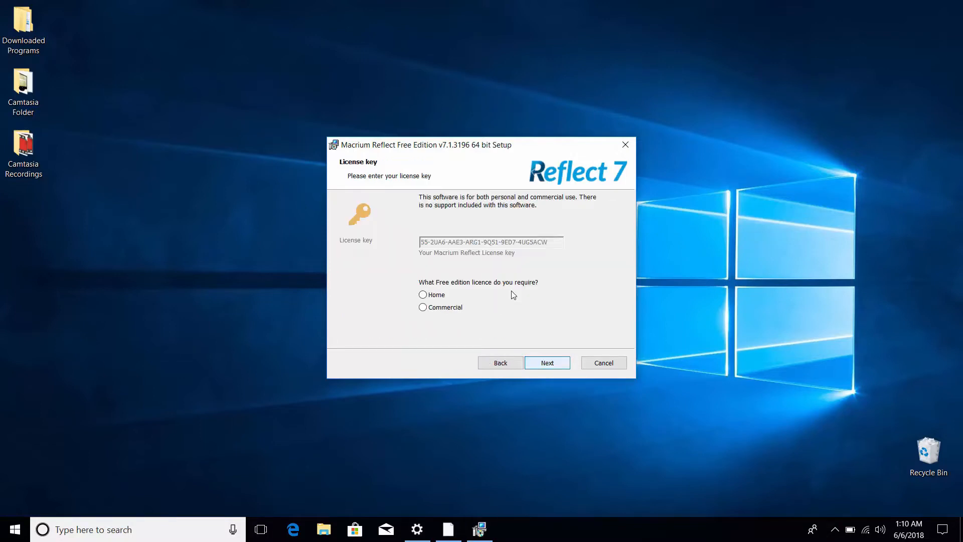
# Choose the Home licence for the Free edition and decline to register the copy.
pyautogui.press('space')
pyautogui.press('Return')
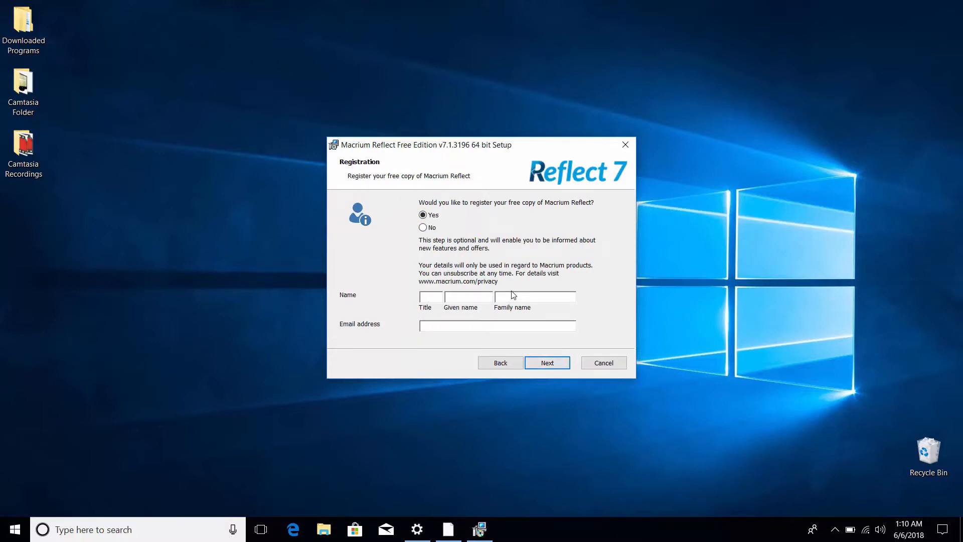
pyautogui.press('Down')
pyautogui.press('Return')
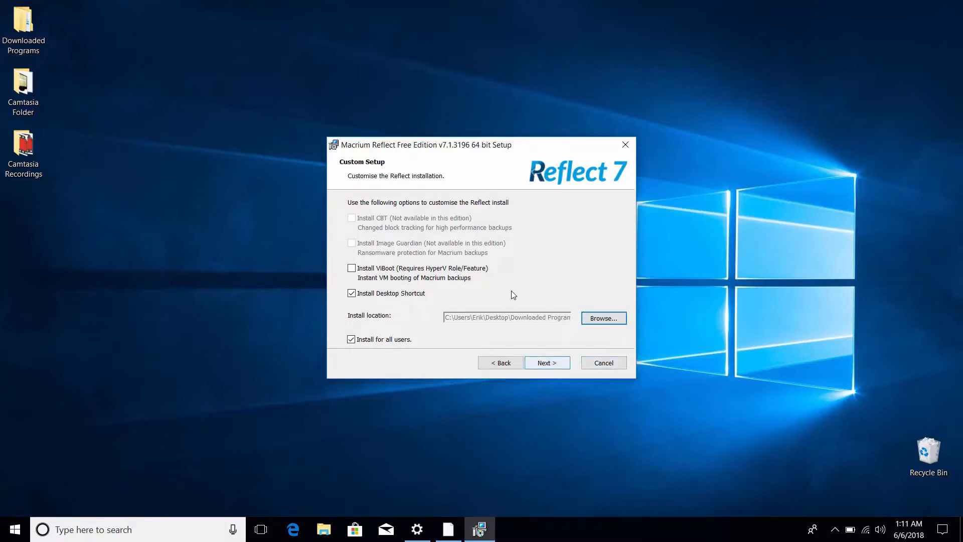
# Install Macrium Reflect for all users with a desktop shortcut, then launch it and dismiss the email registration.
pyautogui.press('Return')
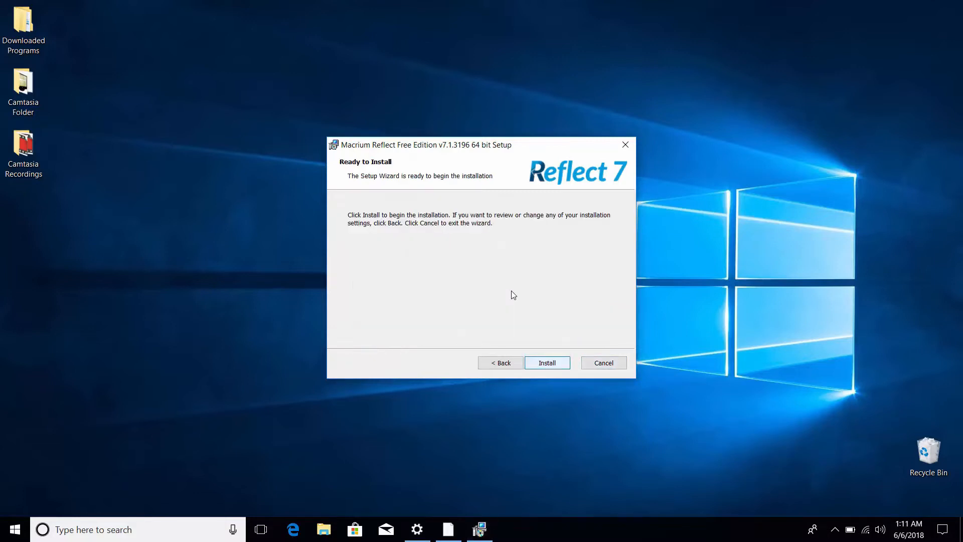
pyautogui.press('Return')
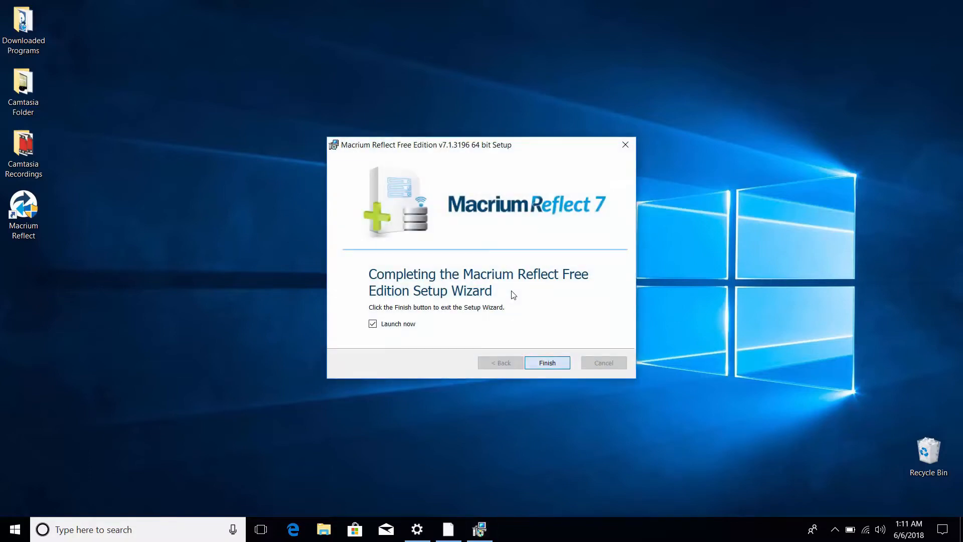
pyautogui.press('Return')
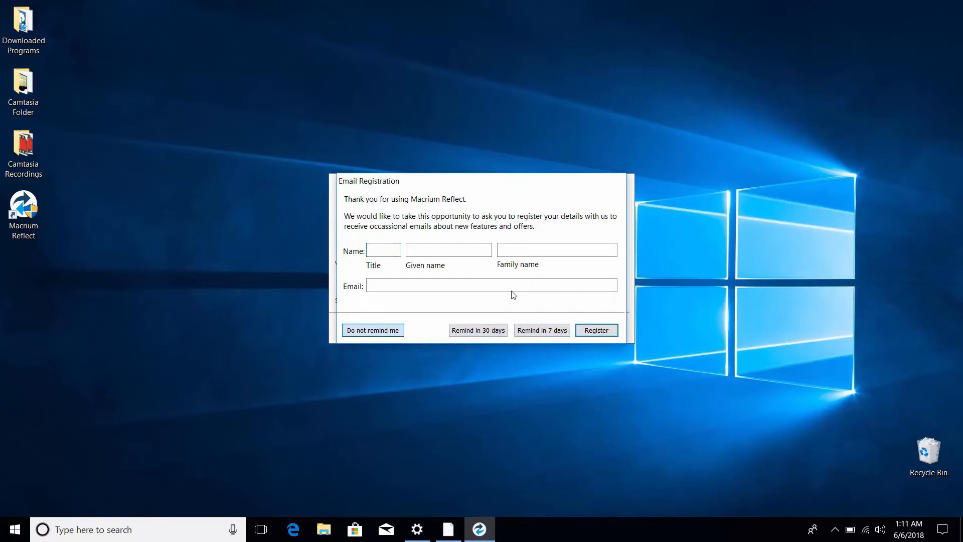
pyautogui.hotkey('alt', 'F4')
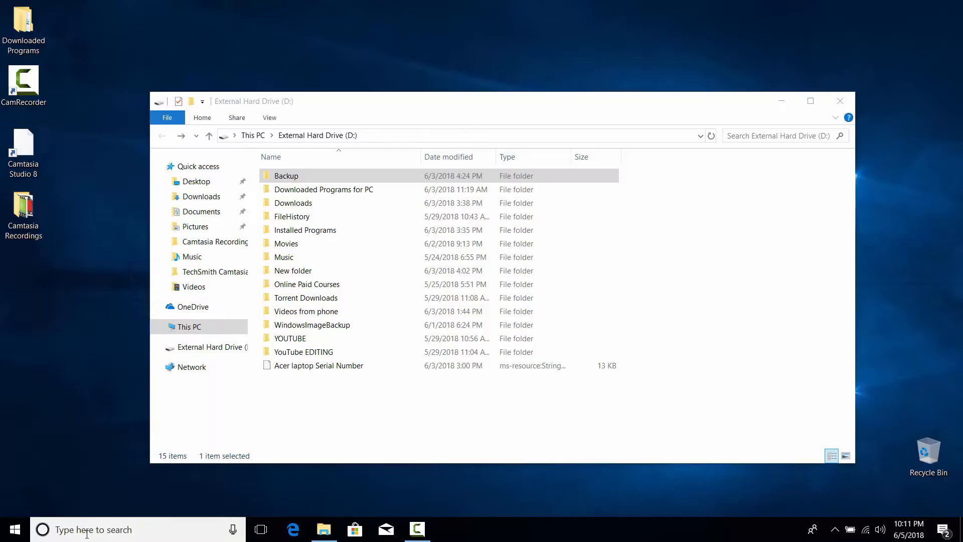
# Open Backup and Restore (Windows 7) in the Control Panel's System and Security settings.
pyautogui.click(87, 531)
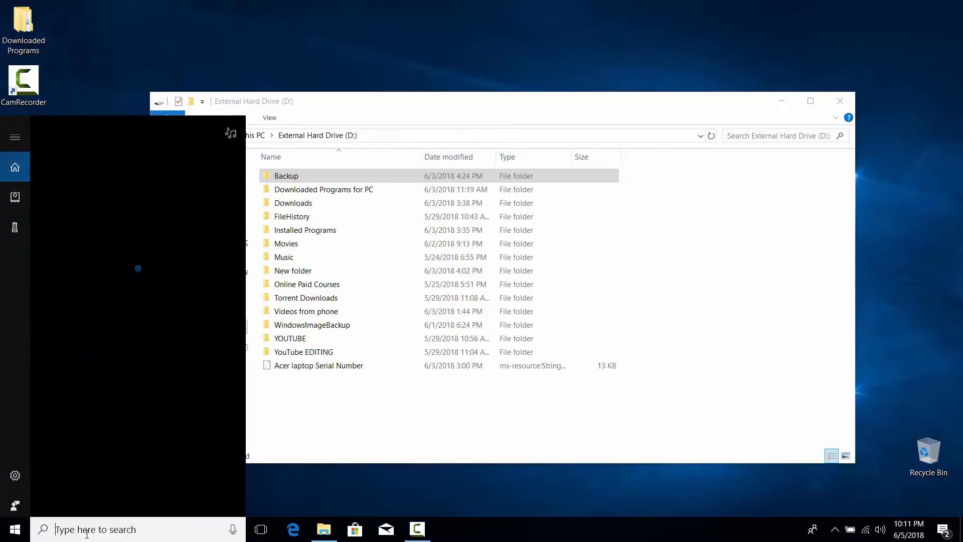
pyautogui.write('control')
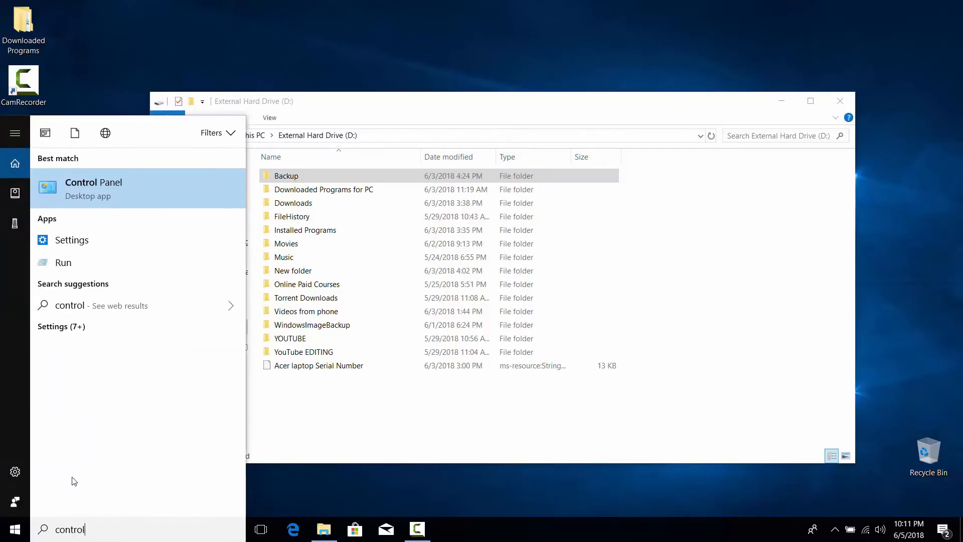
pyautogui.click(85, 196)
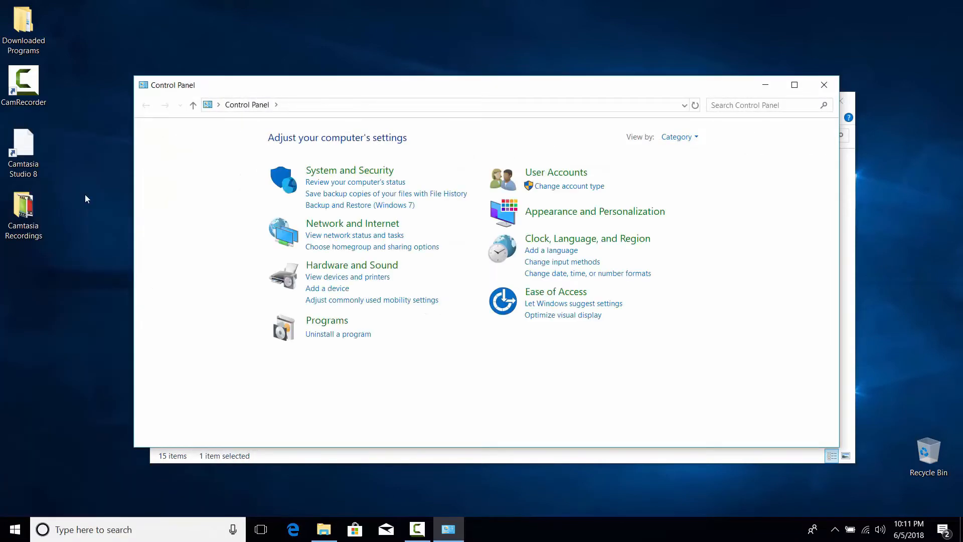
pyautogui.click(335, 173)
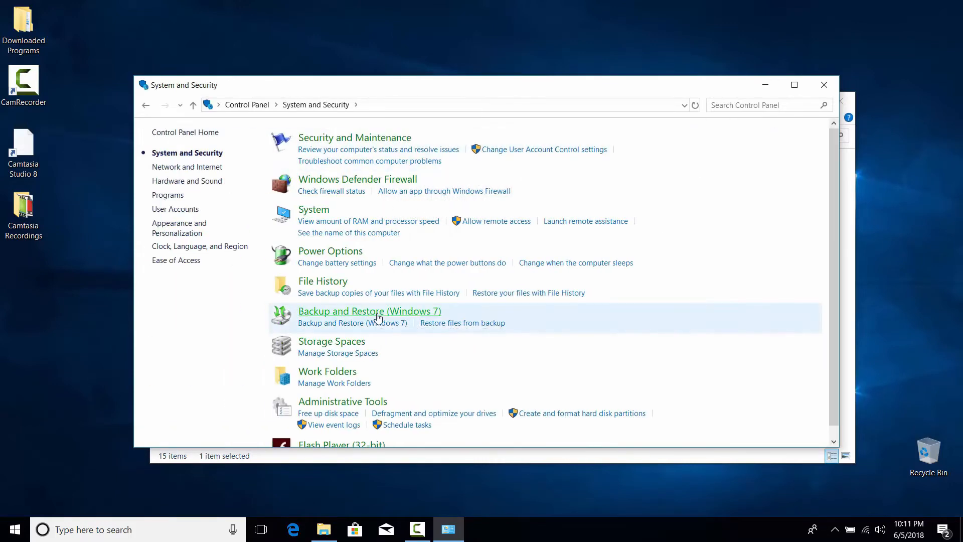
pyautogui.click(378, 313)
# Create a system image backup on the hard disk External Hard Drive (D:).
pyautogui.click(195, 156)
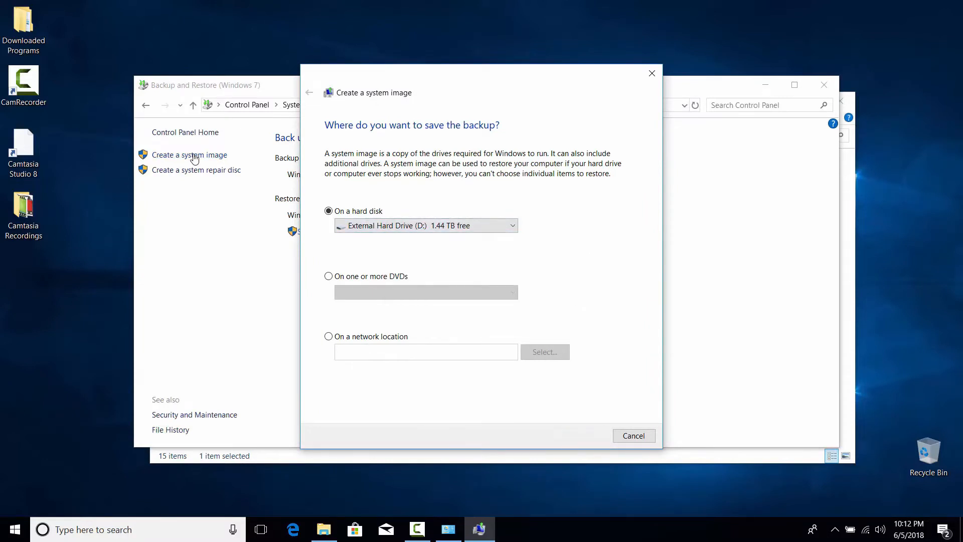
pyautogui.press('Return')
pyautogui.press('Return')
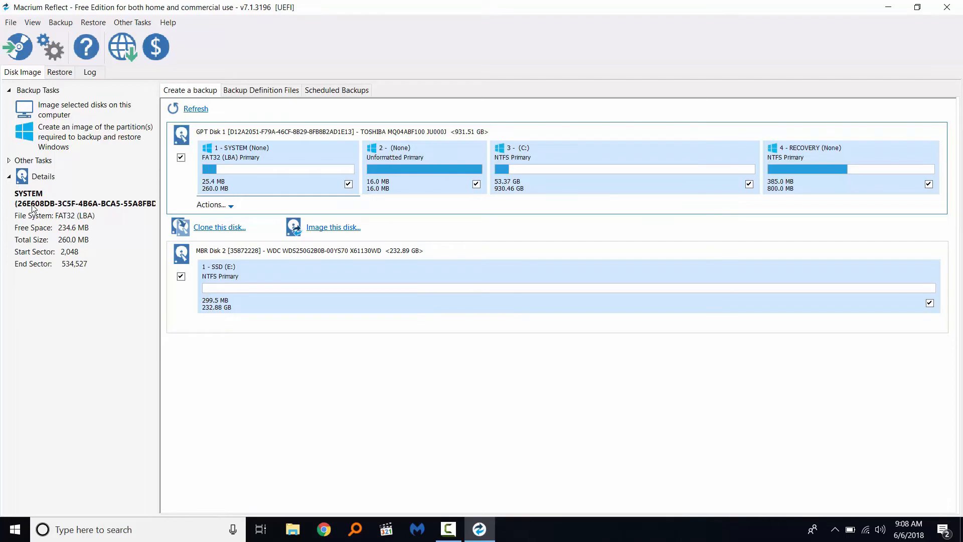
# Set up a clone of the 931.51 GB Toshiba disk in Macrium Reflect with the 232.89 GB WDC SSD as destination.
pyautogui.press('Down')
pyautogui.press('Up')
pyautogui.press('Return')
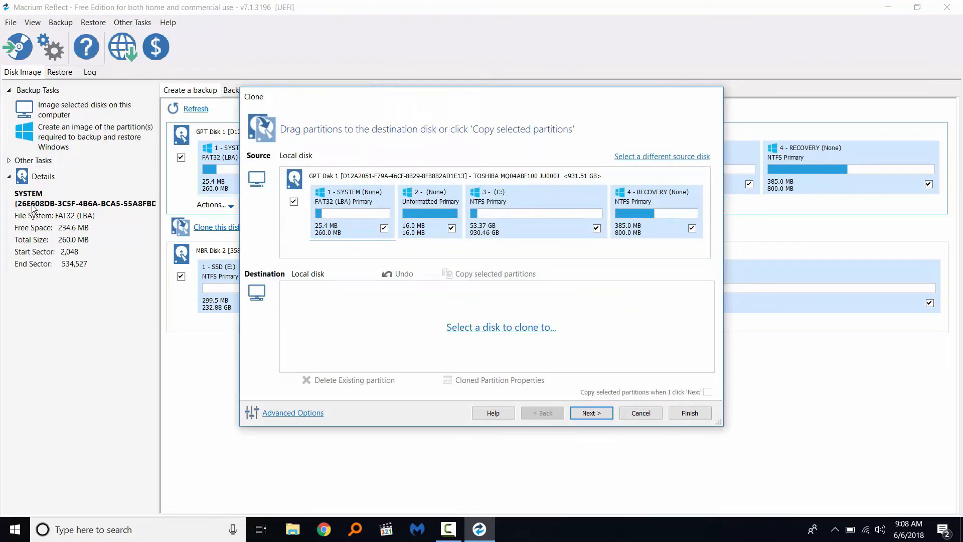
pyautogui.press('Return')
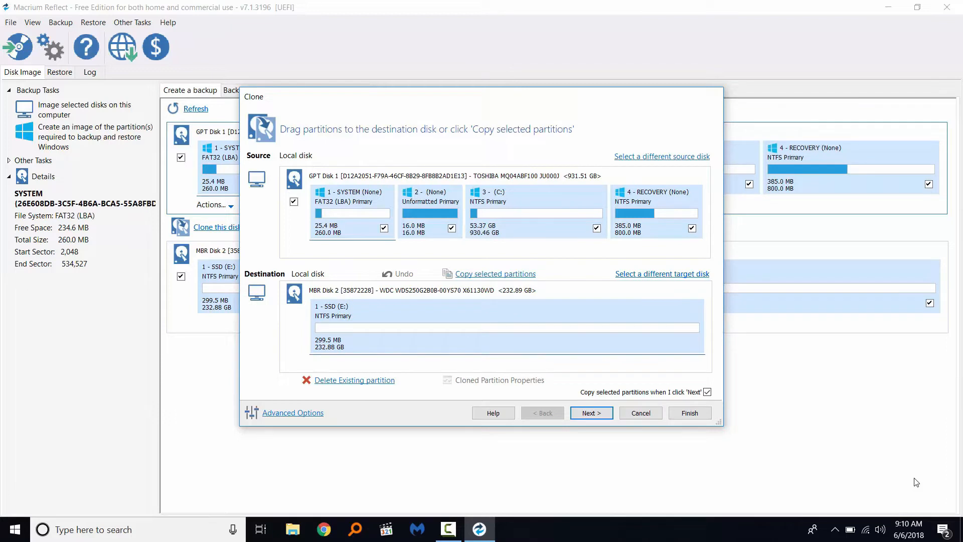
# Copy the source partitions to the destination disk in the order SYSTEM, the 16 MB unformatted partition, RECOVERY, and C:.
pyautogui.moveTo(352, 212); pyautogui.dragTo(351, 323)
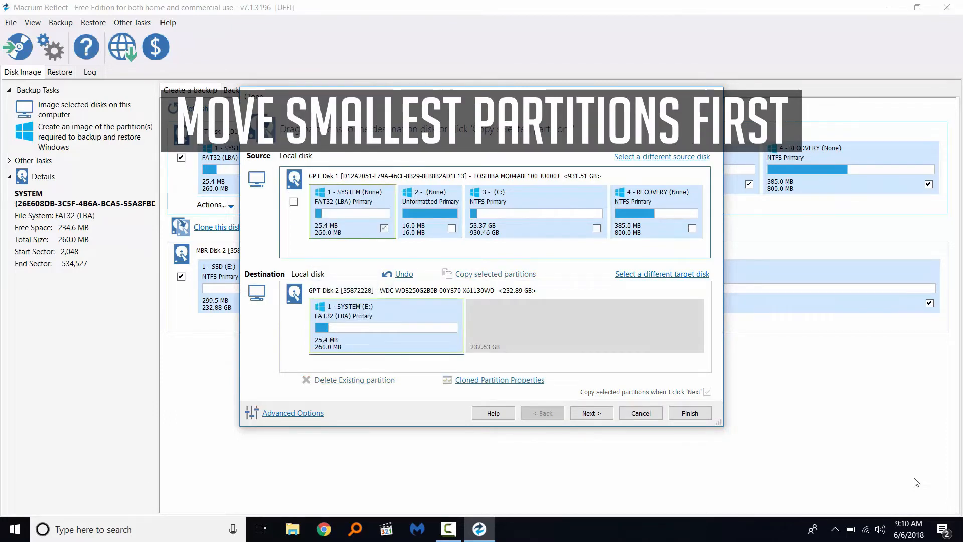
pyautogui.moveTo(430, 212); pyautogui.dragTo(473, 326)
pyautogui.moveTo(656, 211); pyautogui.dragTo(577, 334)
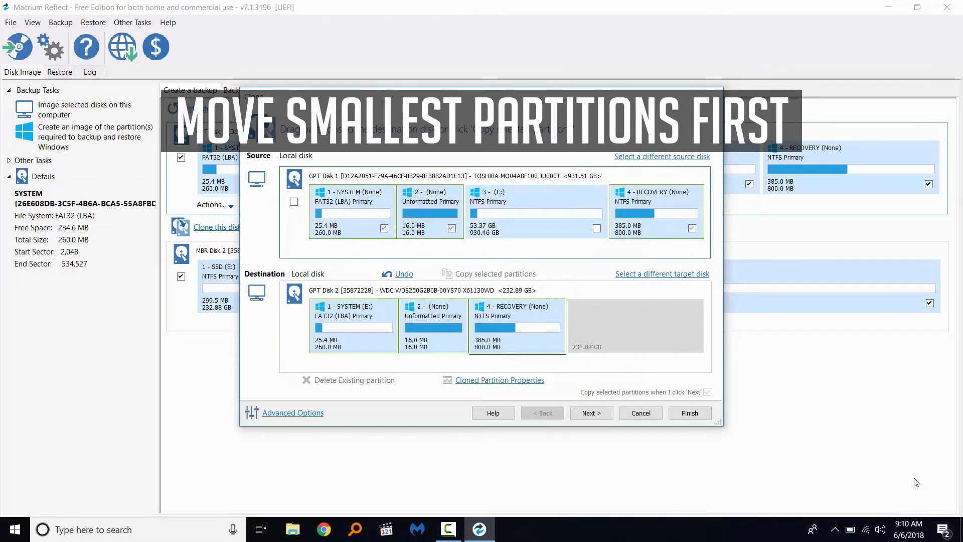
pyautogui.moveTo(537, 212); pyautogui.dragTo(632, 326)
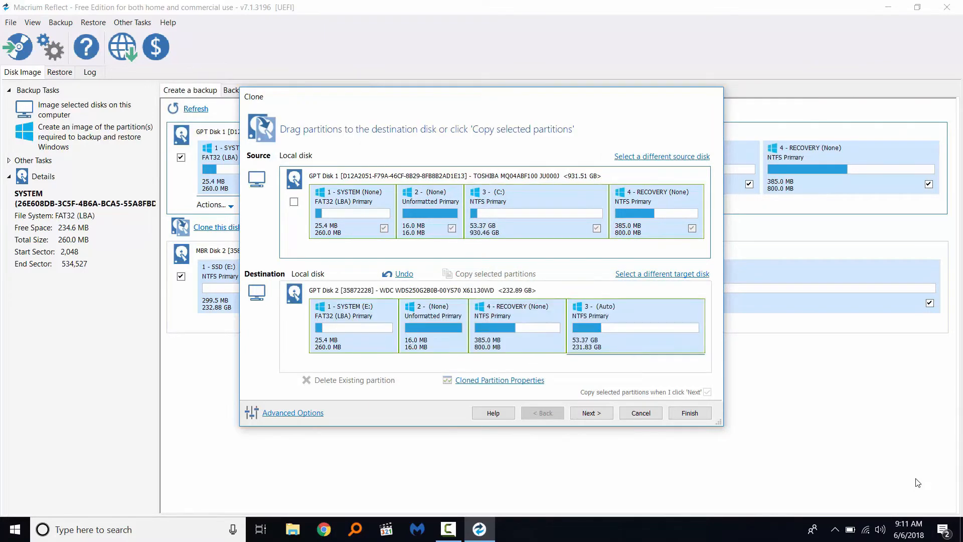
# Skip scheduling the clone and finish the wizard from the clone summary.
pyautogui.press('Return')
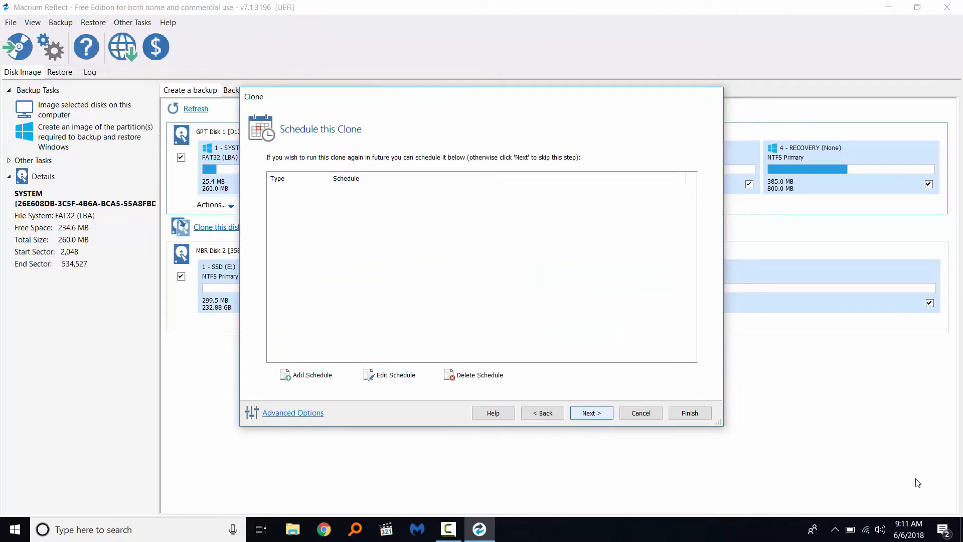
pyautogui.press('Return')
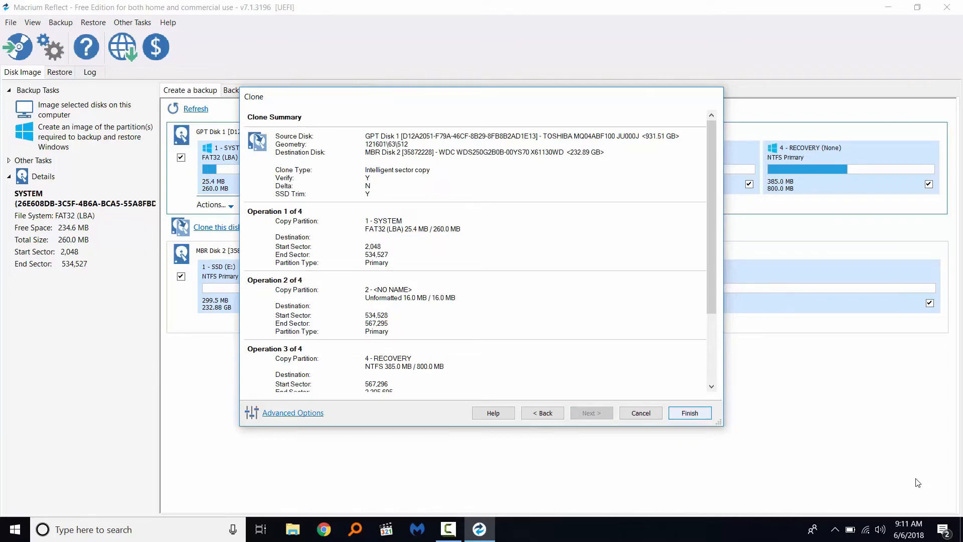
pyautogui.press('Return')
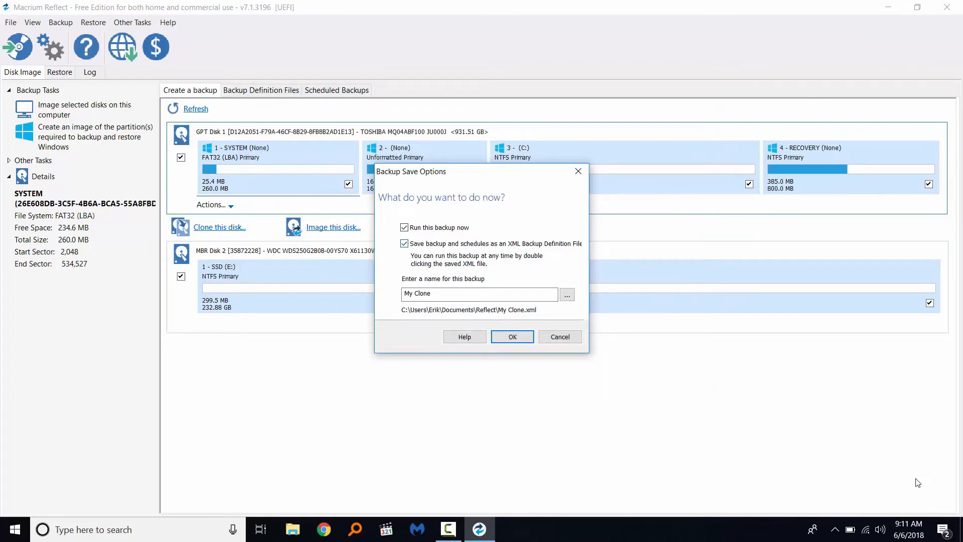
# Run the clone now without saving an XML backup definition file, allow overwriting the SSD (E:), and close the completed job.
pyautogui.press('space')
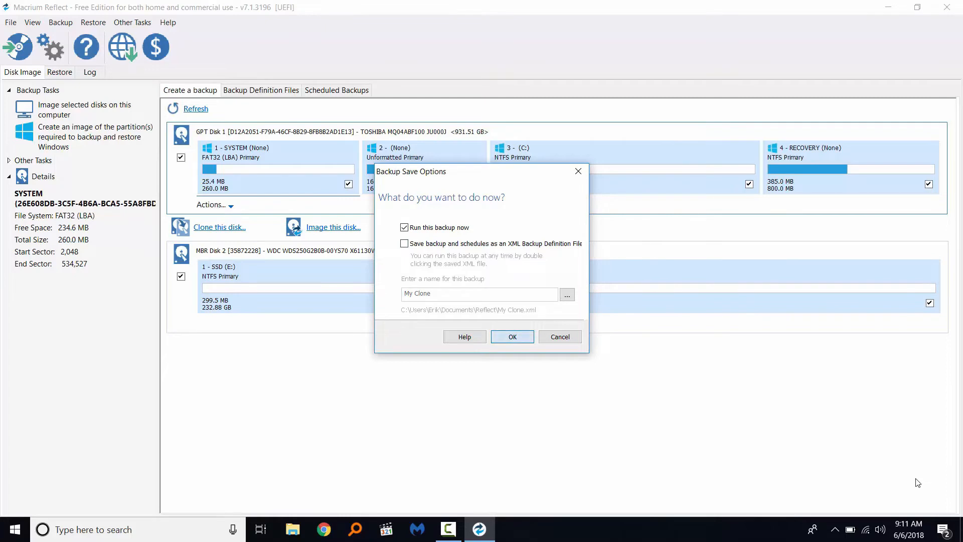
pyautogui.press('Return')
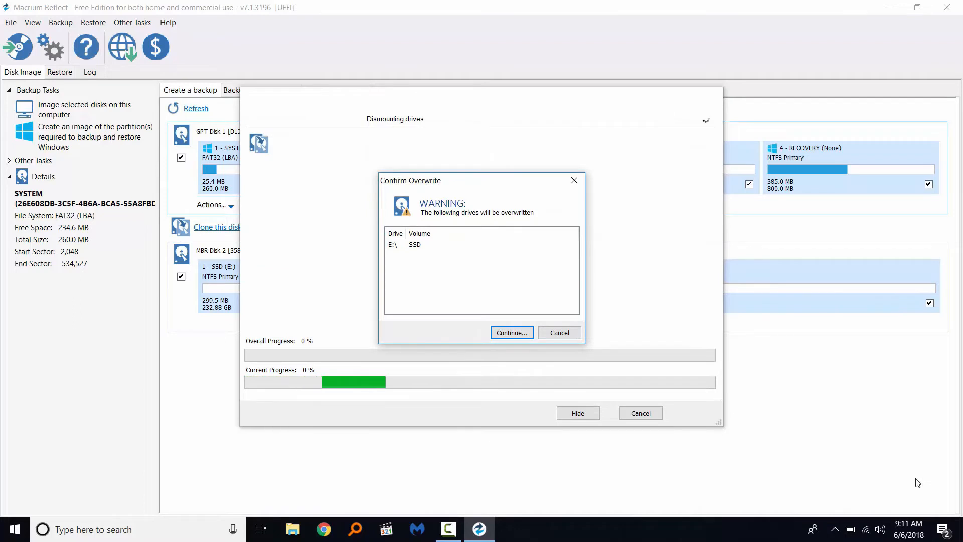
pyautogui.press('Return')
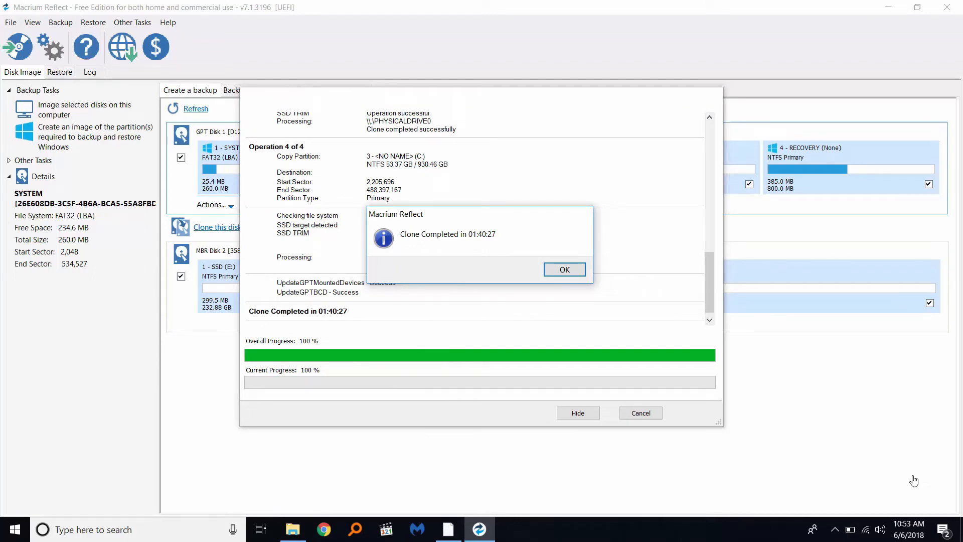
pyautogui.press('Return')
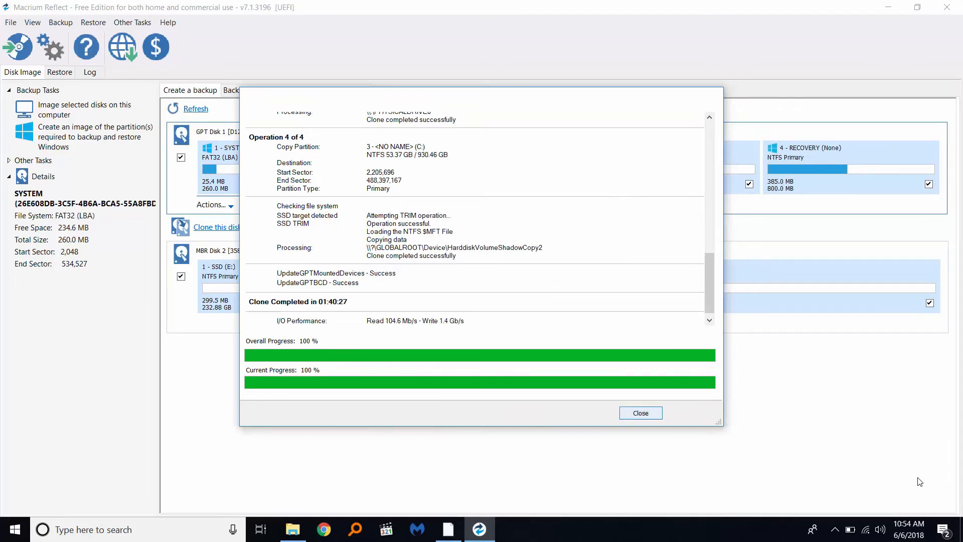
pyautogui.press('Return')
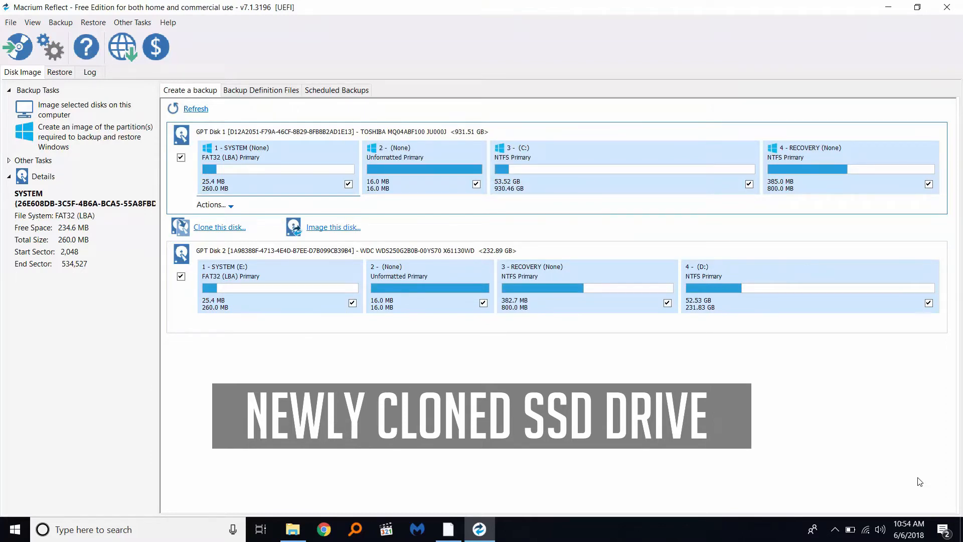
# Examine the drives under This PC in File Explorer, including the space on the cloned Local Disk (D:).
pyautogui.click(292, 529)
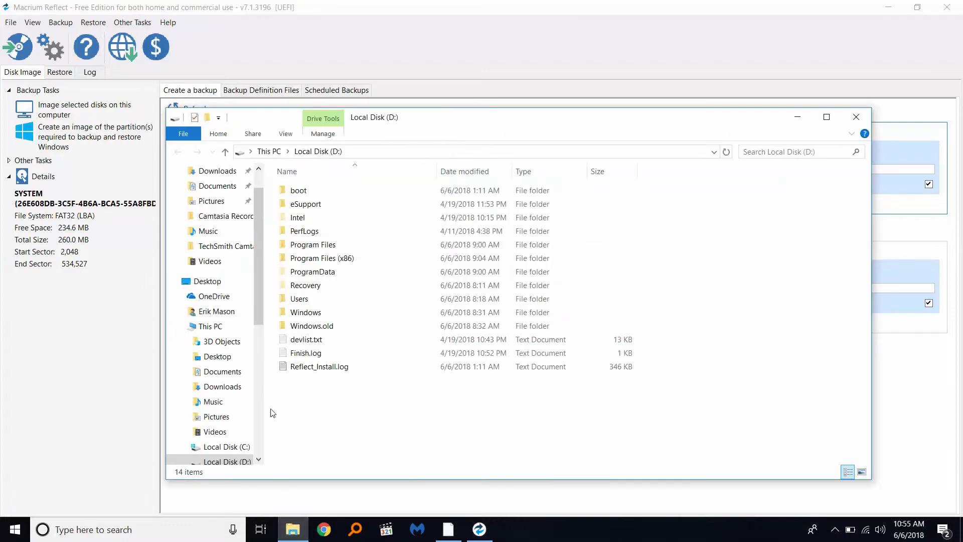
pyautogui.click(213, 326)
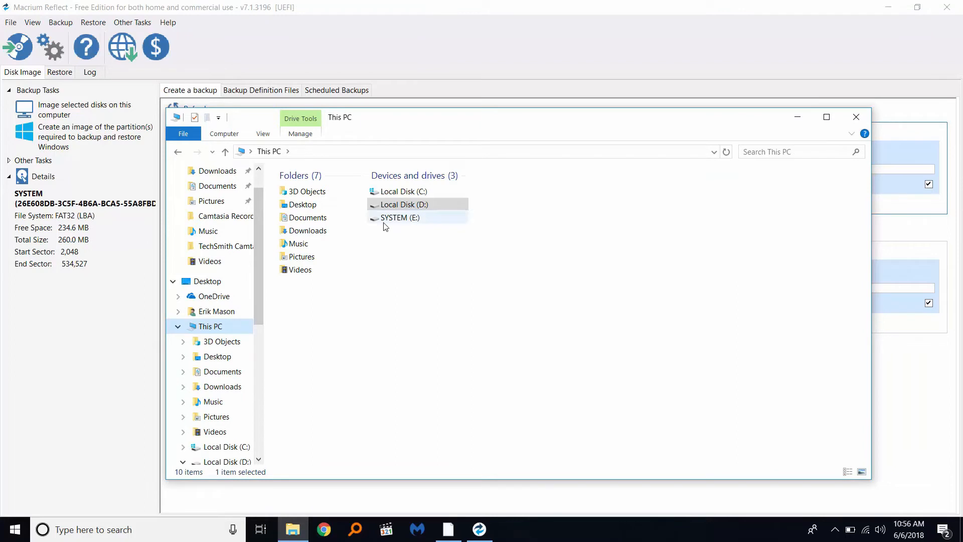
pyautogui.moveTo(387, 225)
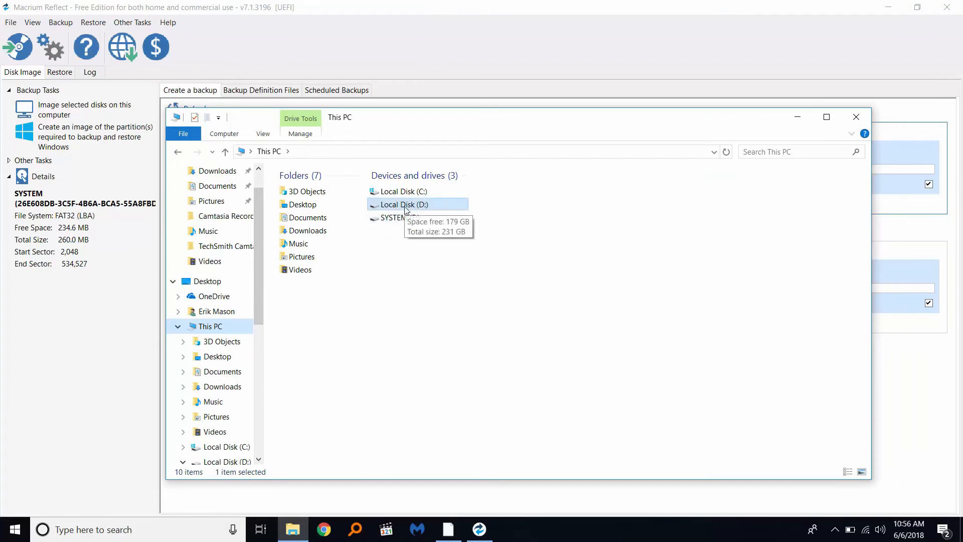
pyautogui.moveTo(450, 130); pyautogui.dragTo(472, 176)
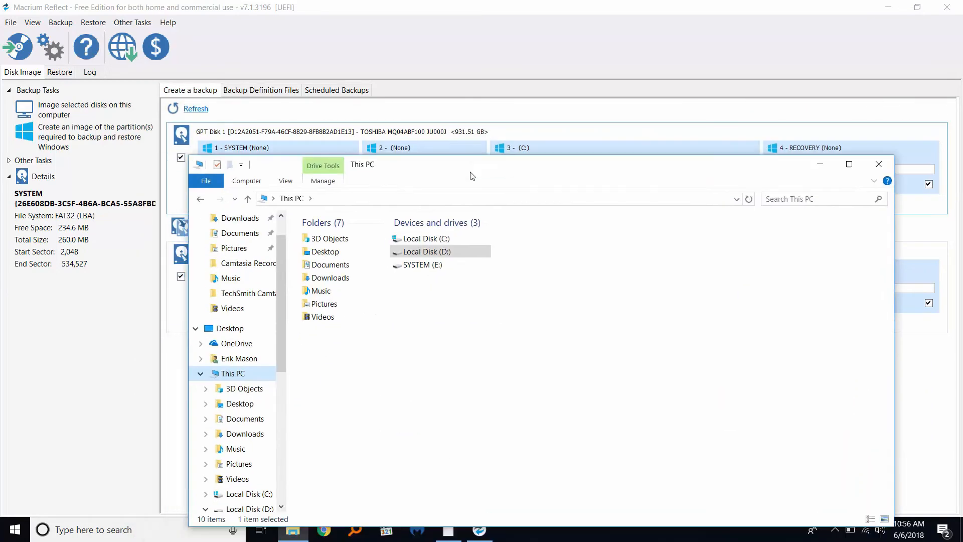